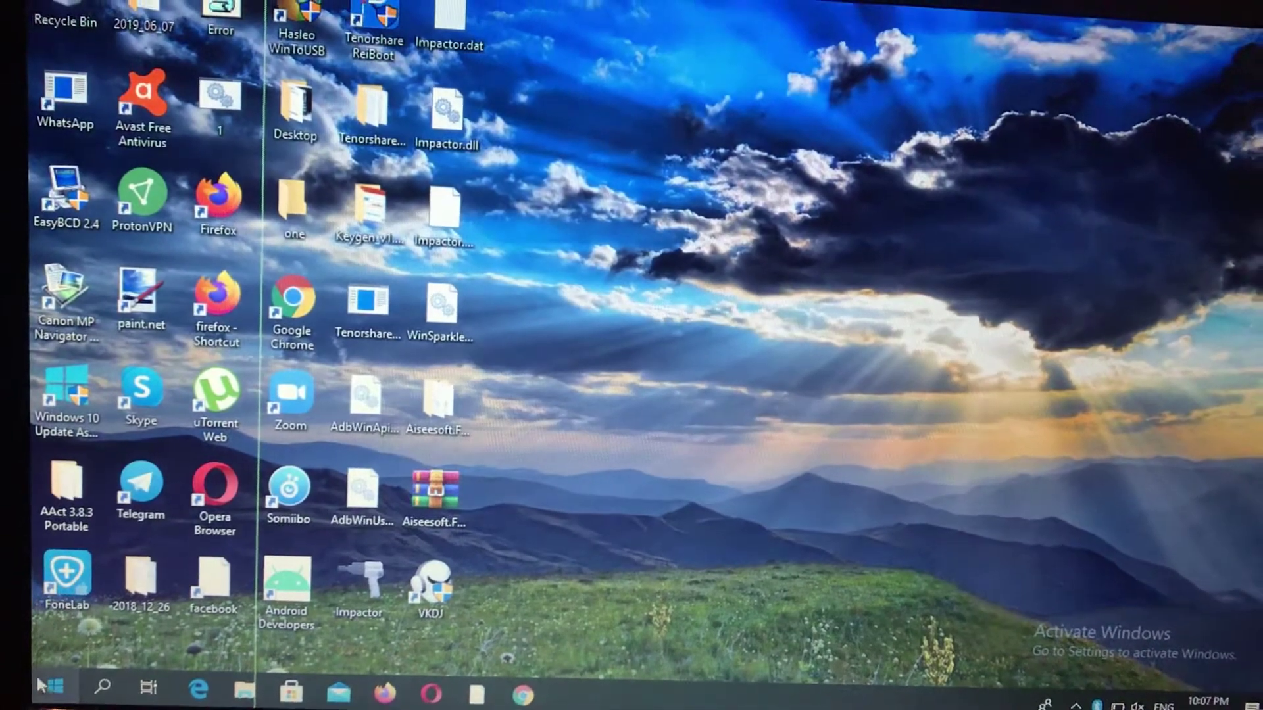
Launch Windows Settings from the Start menu
{"action": "left_click", "coordinate": [45, 686]}
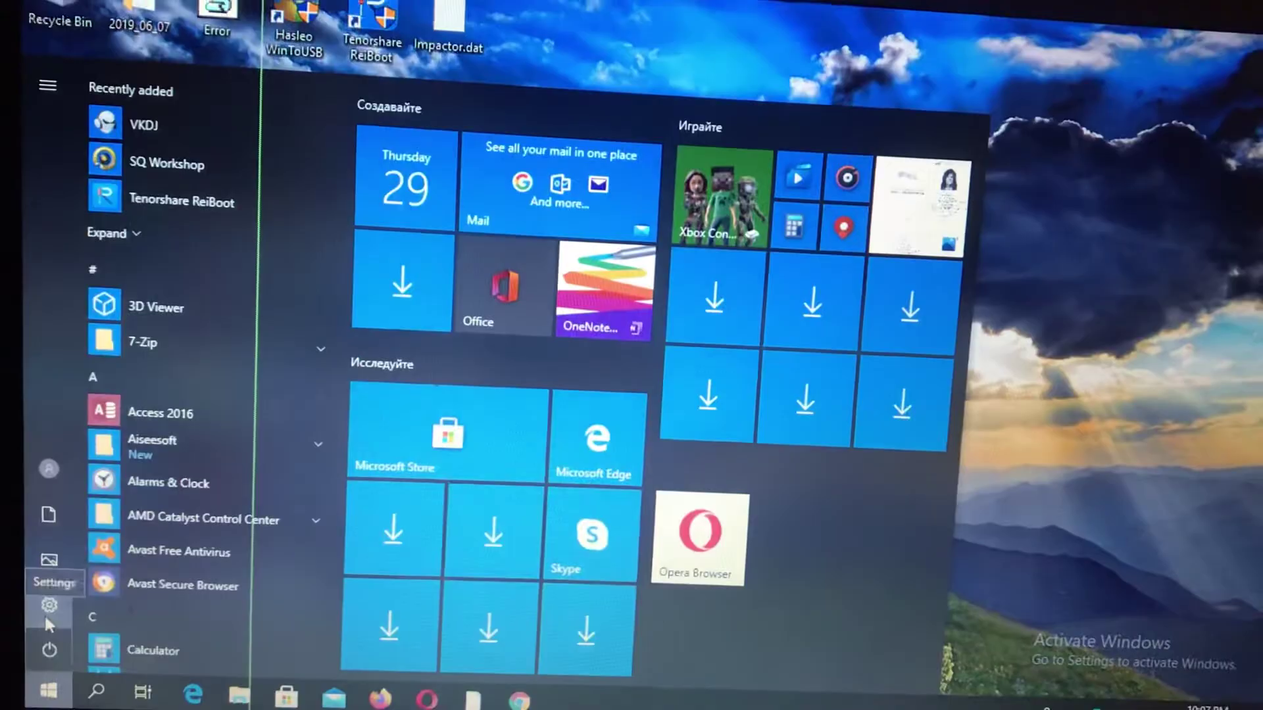
{"action": "left_click", "coordinate": [49, 604]}
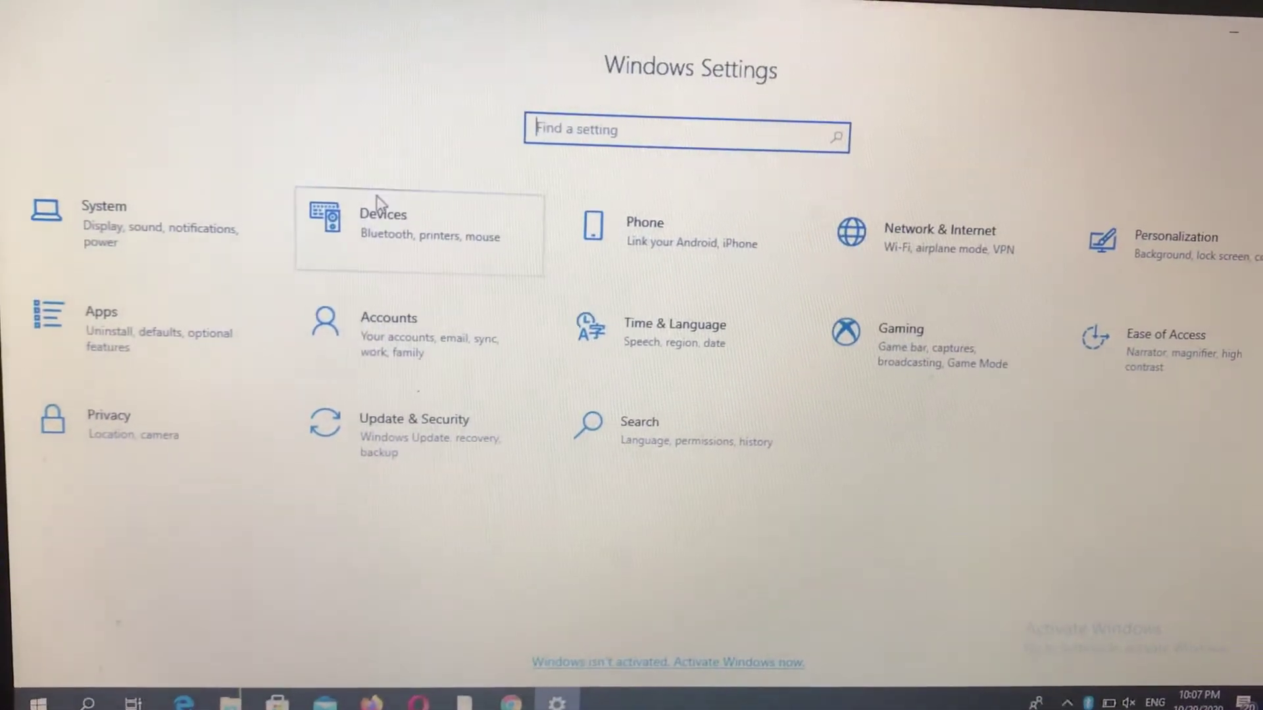
Switch the Bluetooth toggle to On under Devices > Bluetooth & other devices
{"action": "left_click", "coordinate": [375, 201]}
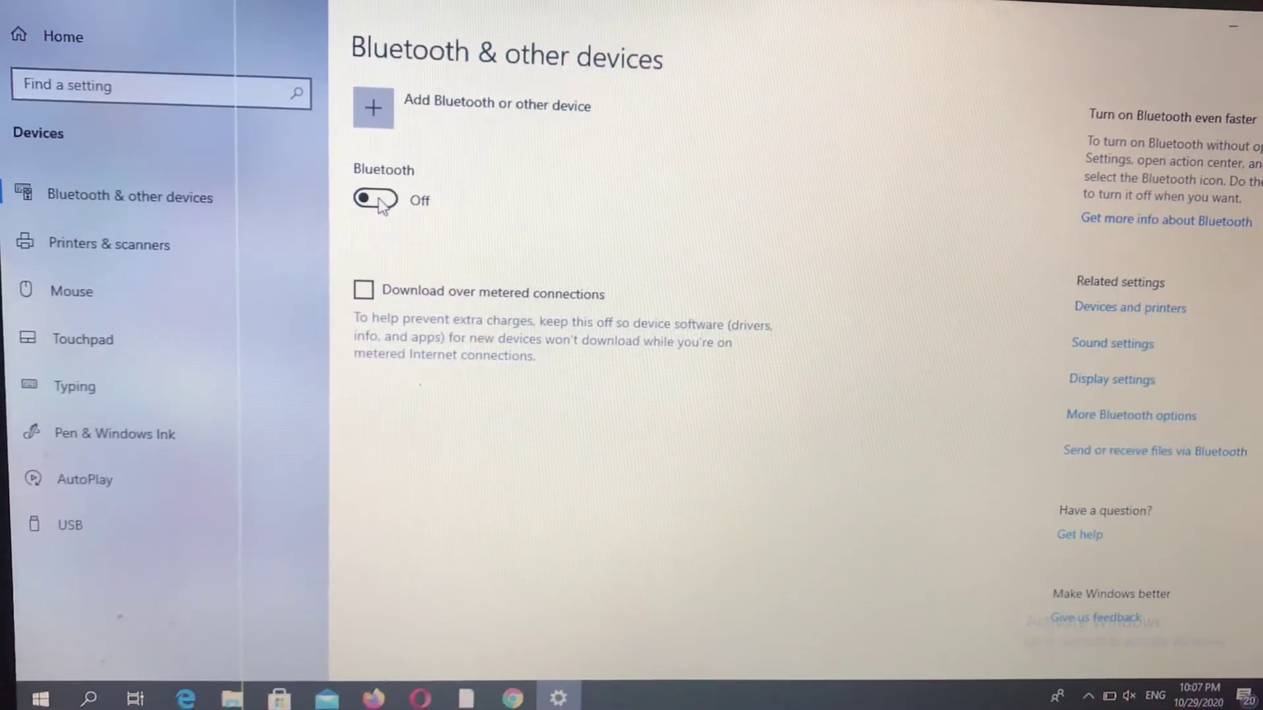
{"action": "left_click", "coordinate": [383, 200]}
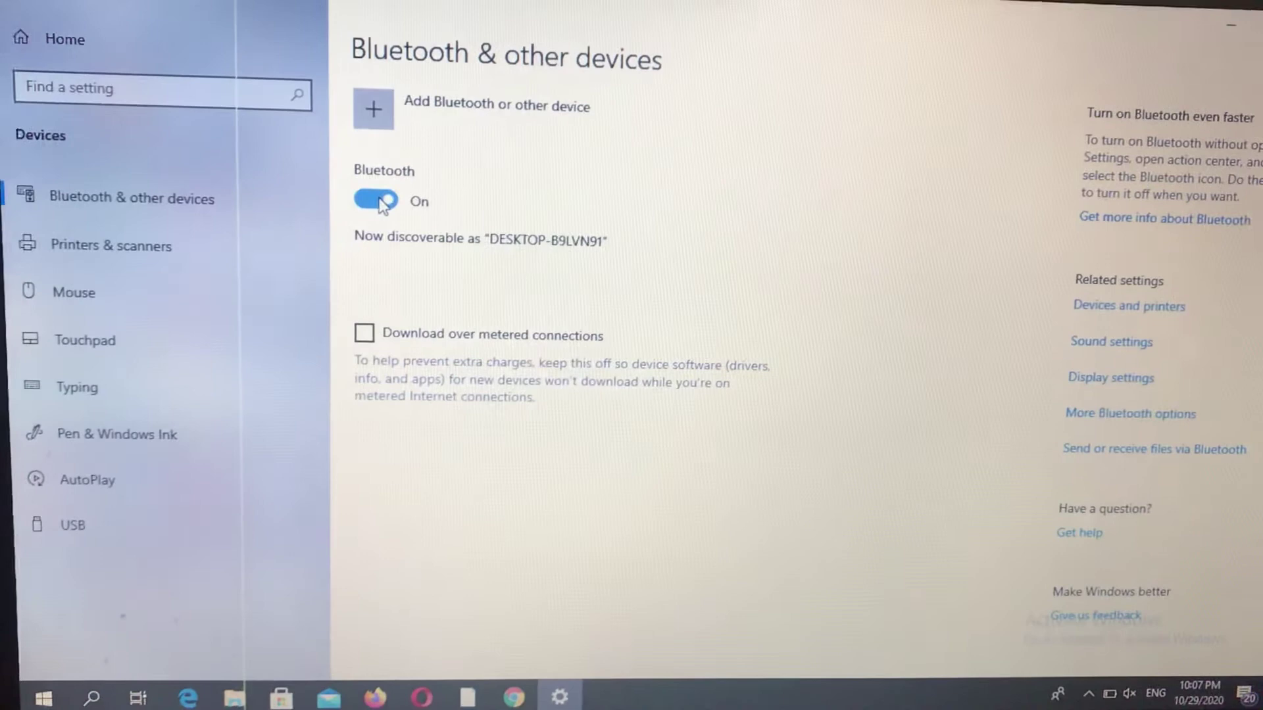